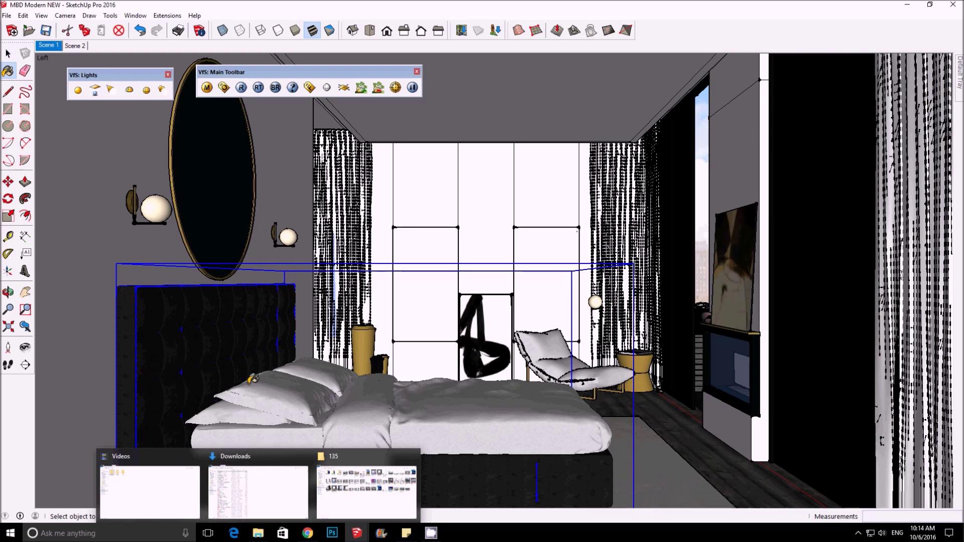
# Step: Launch the V-Ray for SketchUp setup wizard from the Start menu's Chaos Group folder
pyautogui.click(10, 533)
pyautogui.scroll(-3, 60, 449)
pyautogui.scroll(-3, 59, 449)
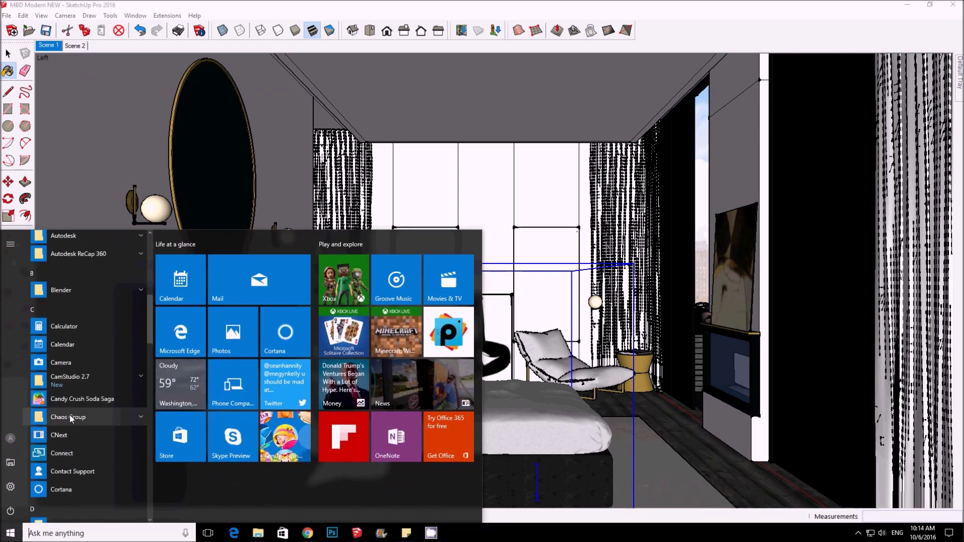
pyautogui.click(98, 417)
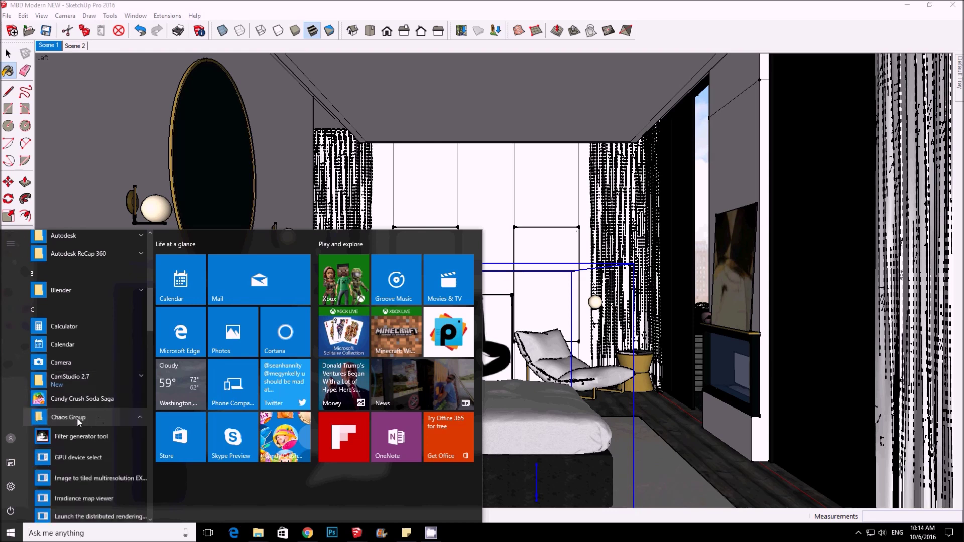
pyautogui.scroll(-1, 94, 416)
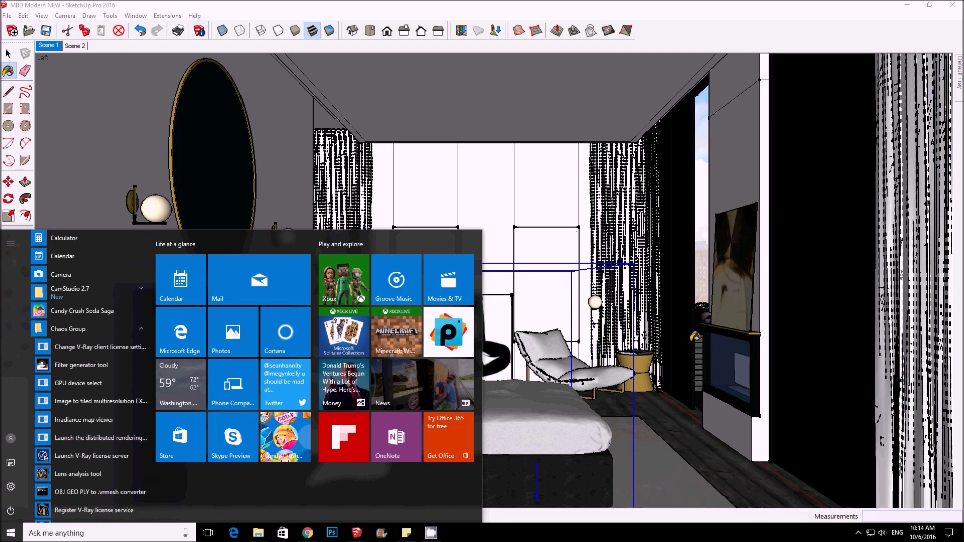
pyautogui.click(496, 521)
pyautogui.click(258, 533)
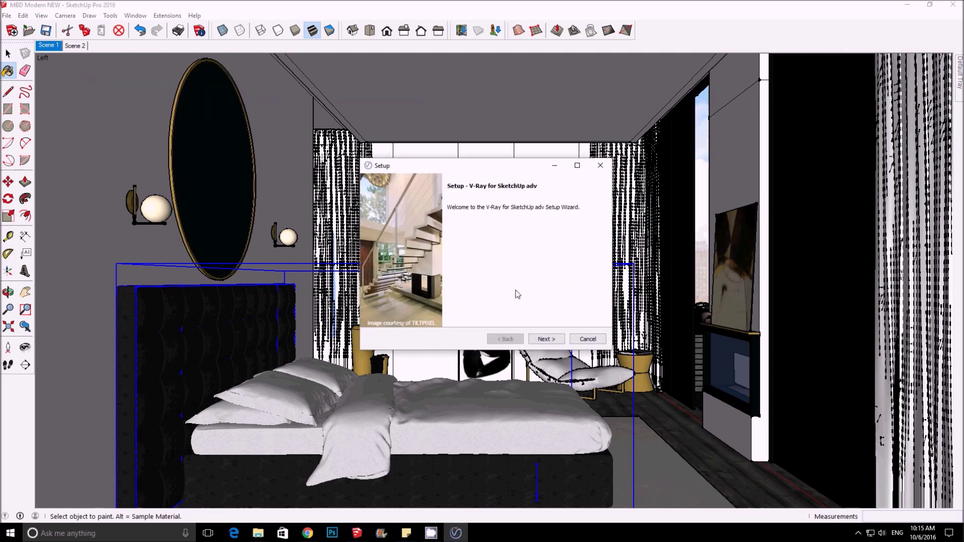
# Step: Accept the license and untick WIBU Key Runtime, C++, V-Ray for SketchUp and V-Ray tools
pyautogui.click(546, 340)
pyautogui.click(441, 313)
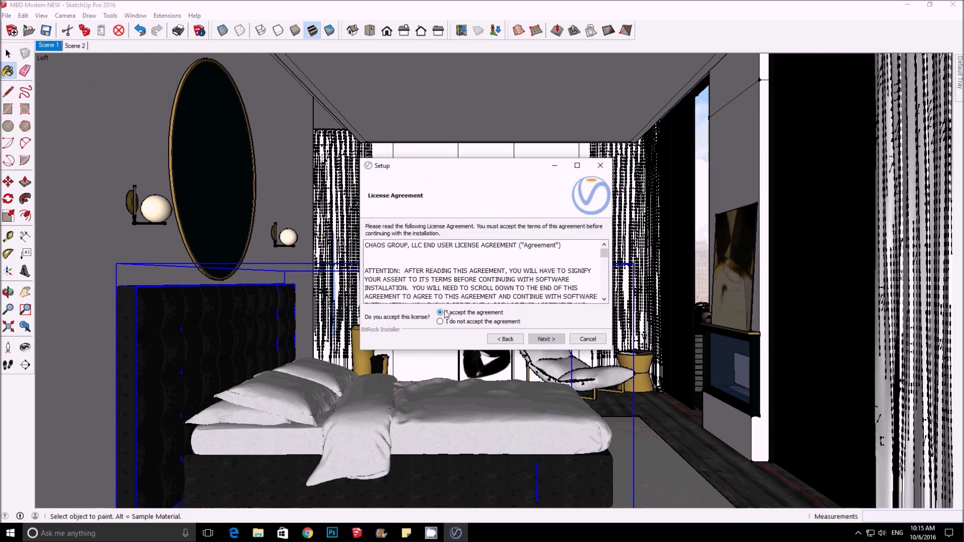
pyautogui.click(547, 340)
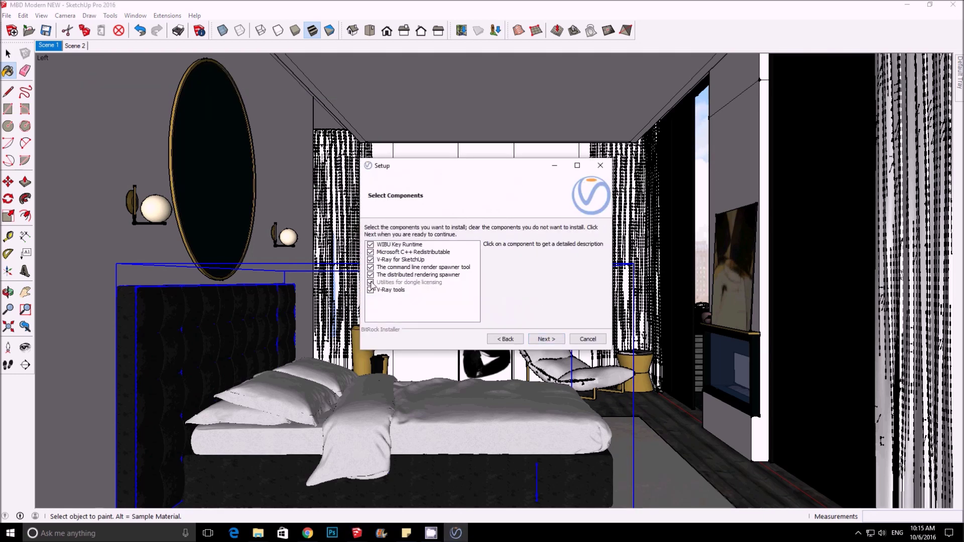
pyautogui.click(371, 245)
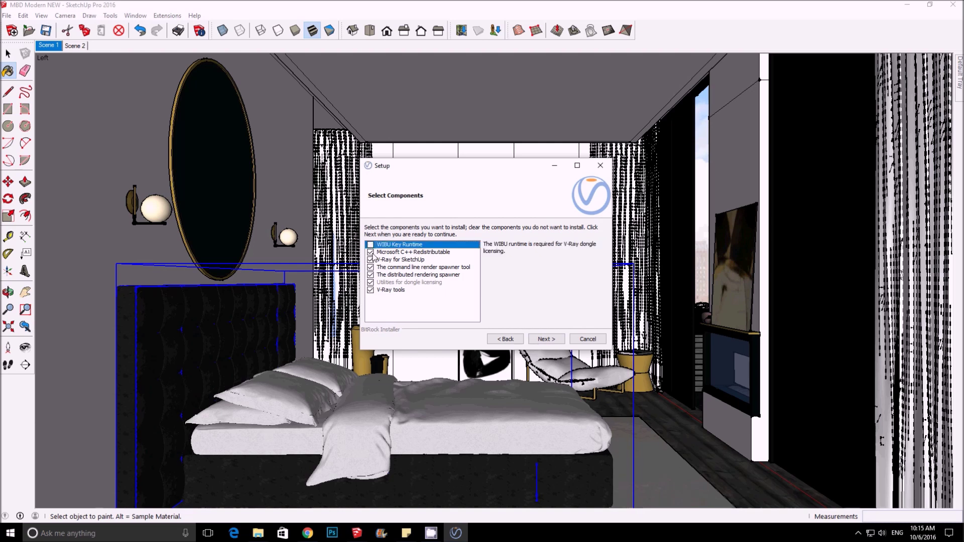
pyautogui.click(371, 252)
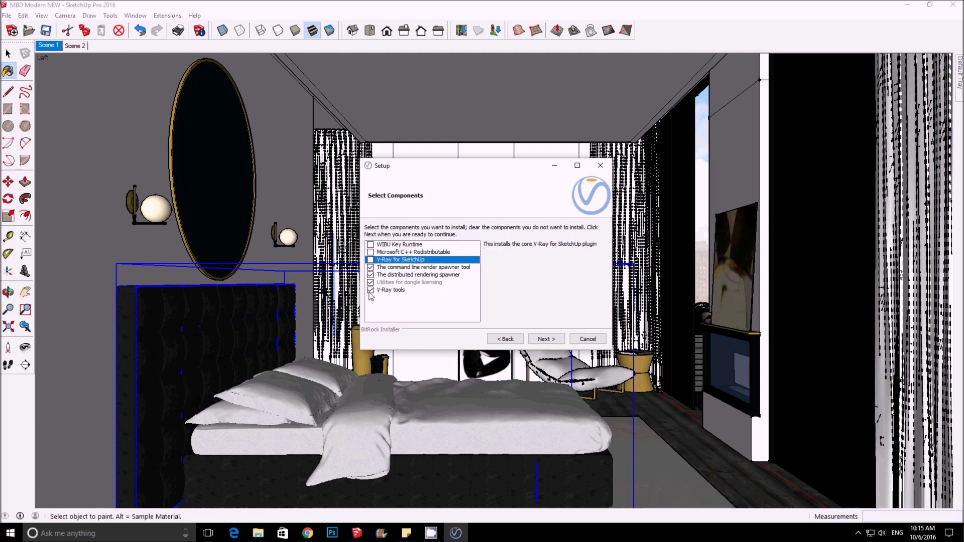
pyautogui.click(371, 290)
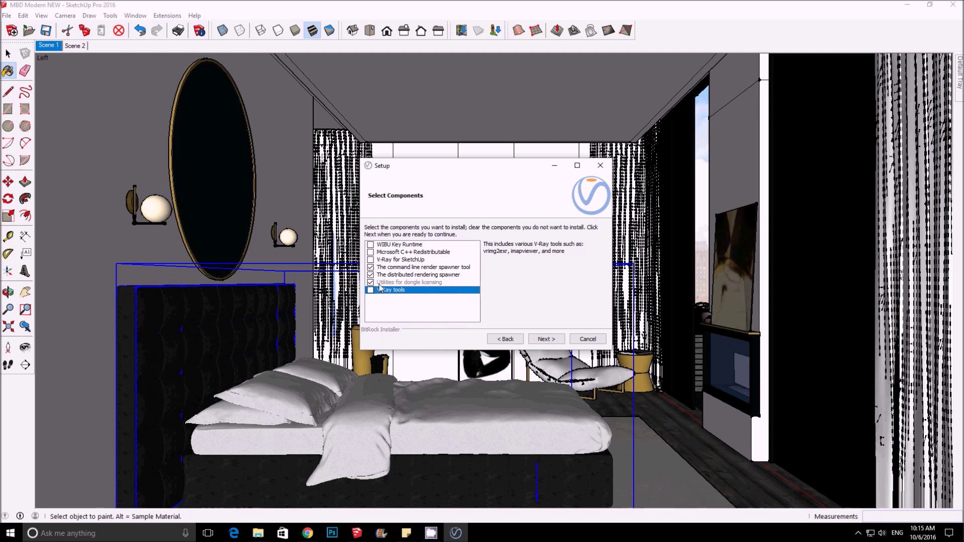
# Step: Request cancellation of the V-Ray setup installation
pyautogui.click(588, 340)
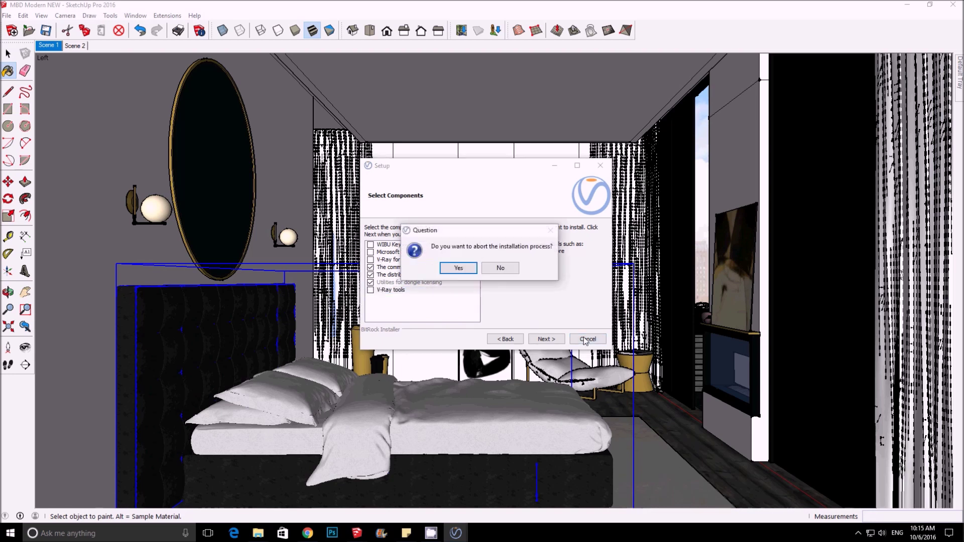
pyautogui.click(500, 268)
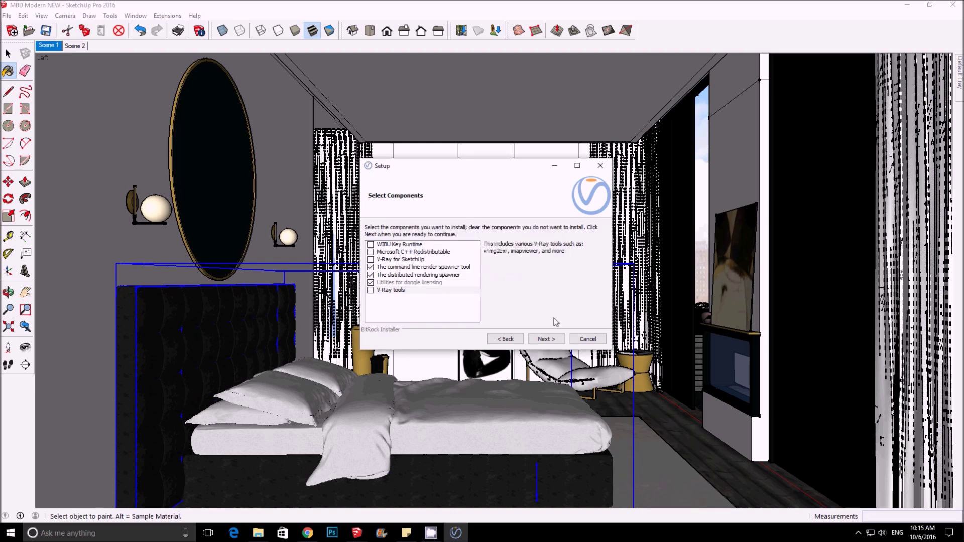
pyautogui.click(587, 339)
# Step: Confirm aborting the setup and browse the Start menu to the Chaos Group folder
pyautogui.click(459, 270)
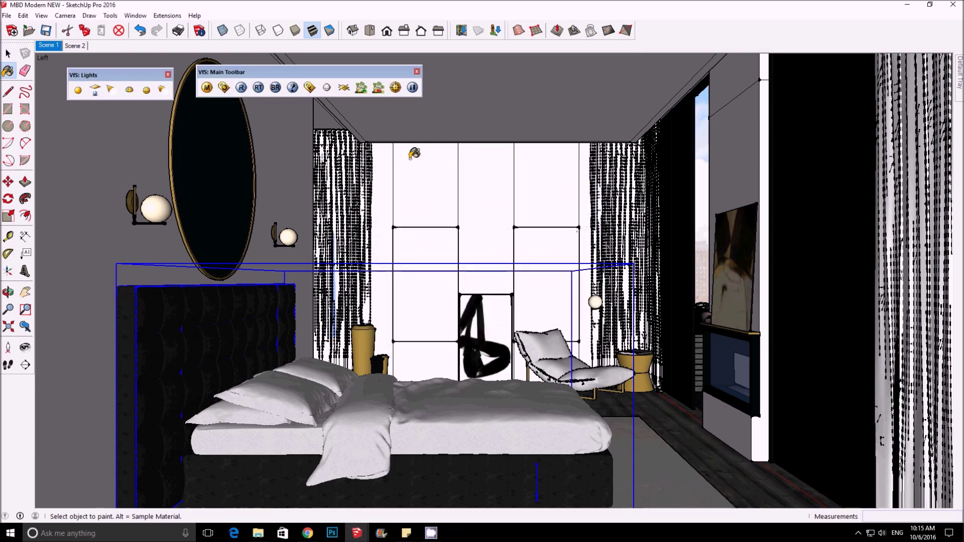
pyautogui.click(10, 533)
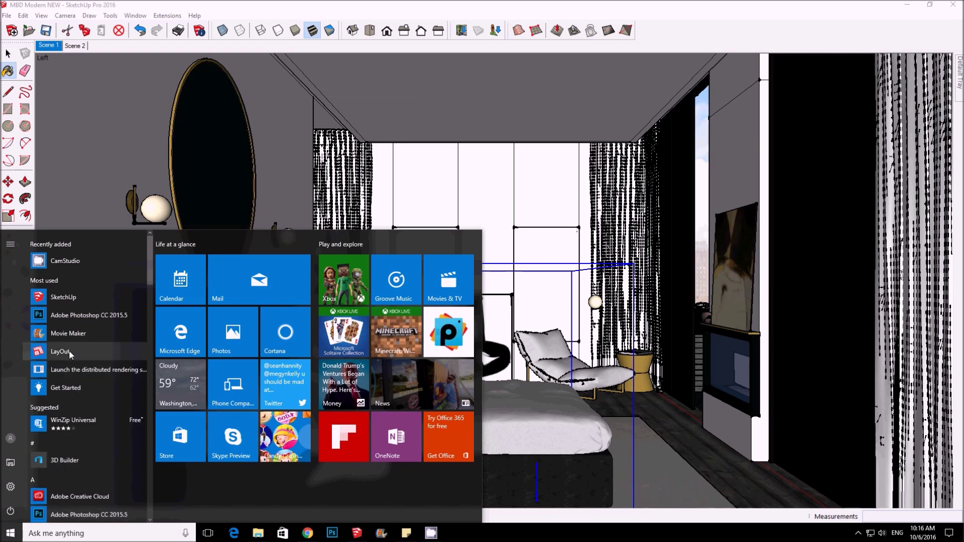
pyautogui.scroll(-3, 46, 482)
pyautogui.scroll(-2, 63, 432)
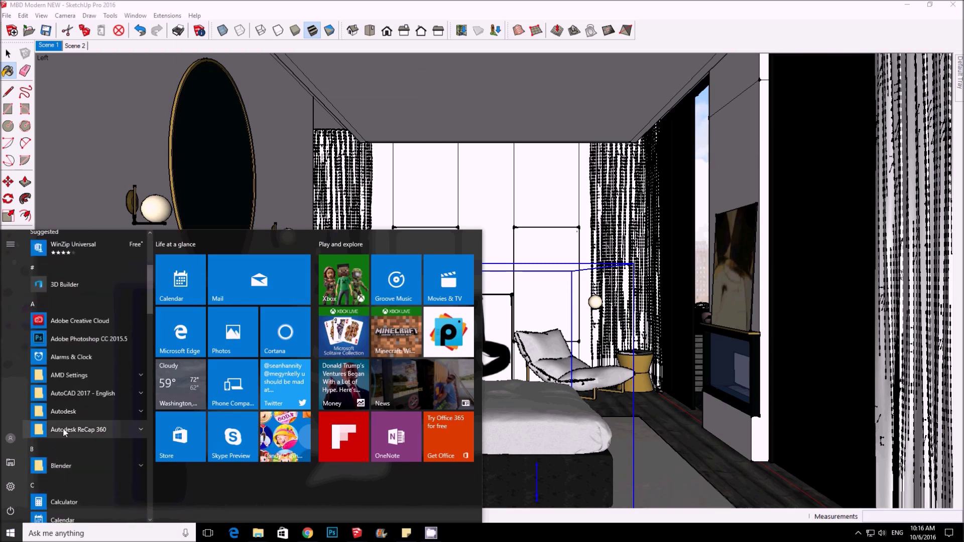
pyautogui.scroll(-2, 84, 374)
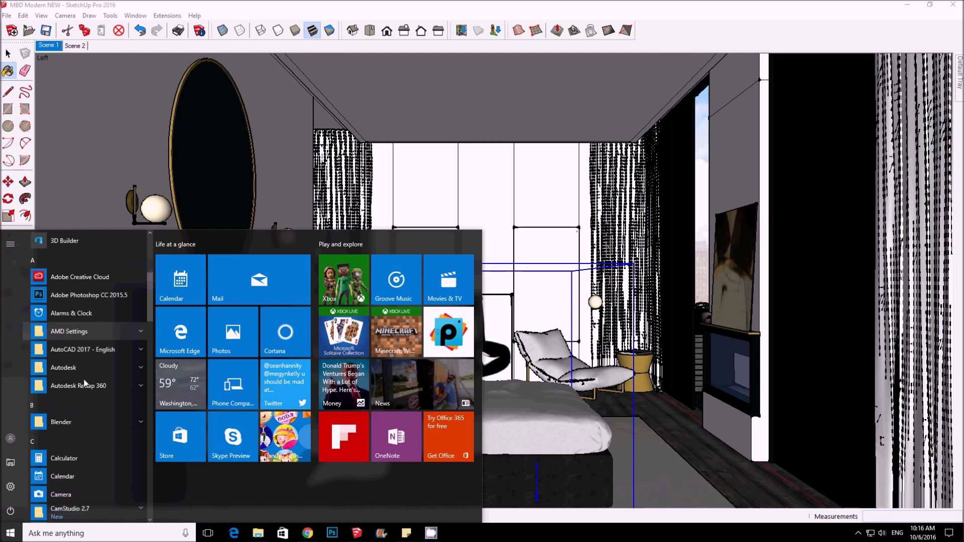
pyautogui.click(80, 512)
pyautogui.scroll(-2, 83, 468)
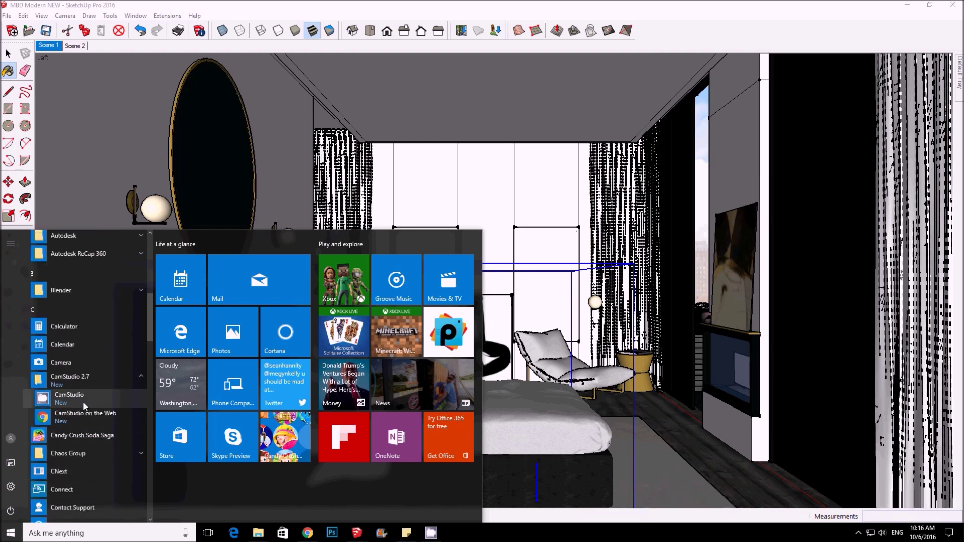
pyautogui.click(83, 383)
pyautogui.click(81, 414)
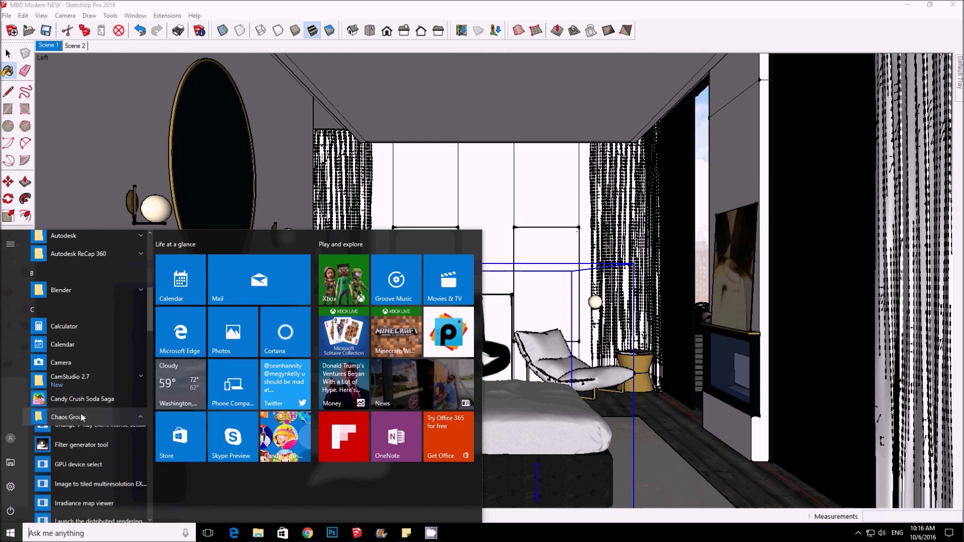
pyautogui.scroll(-2, 81, 412)
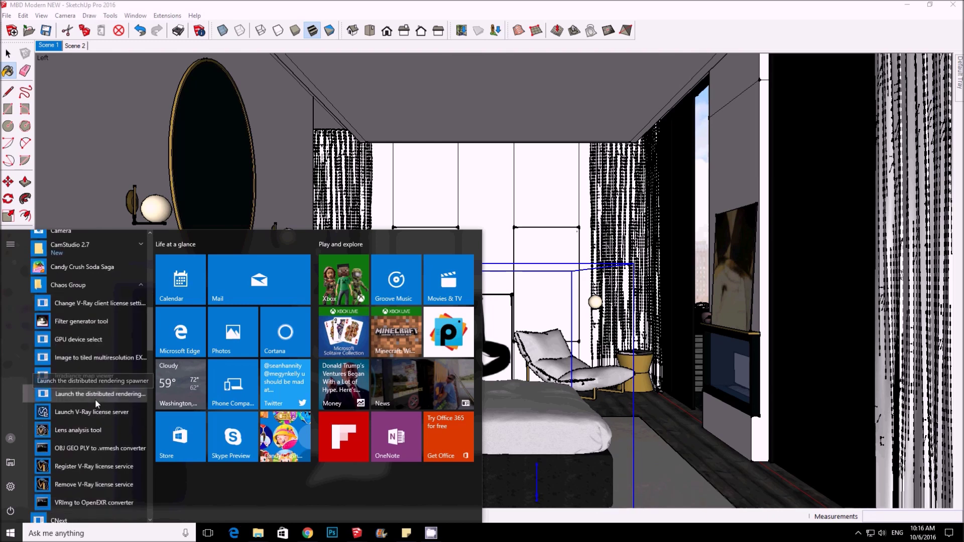
# Step: Start the V-Ray DR spawner, close its console, and bring up V-Ray Options
pyautogui.click(95, 395)
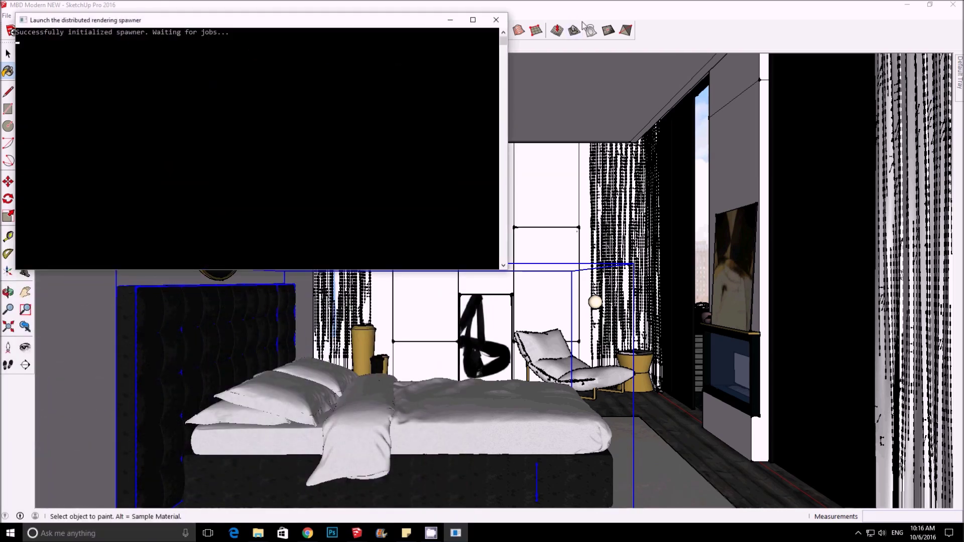
pyautogui.click(496, 20)
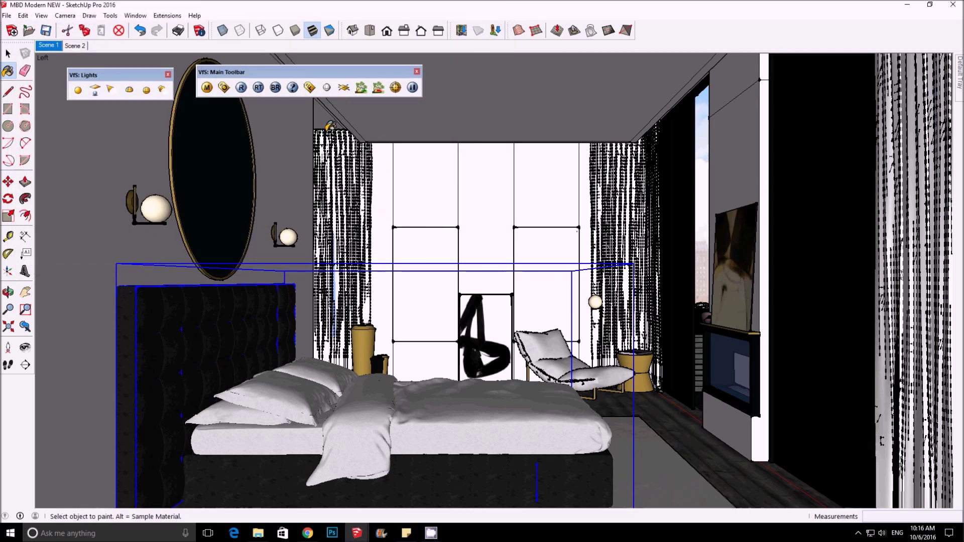
pyautogui.click(224, 88)
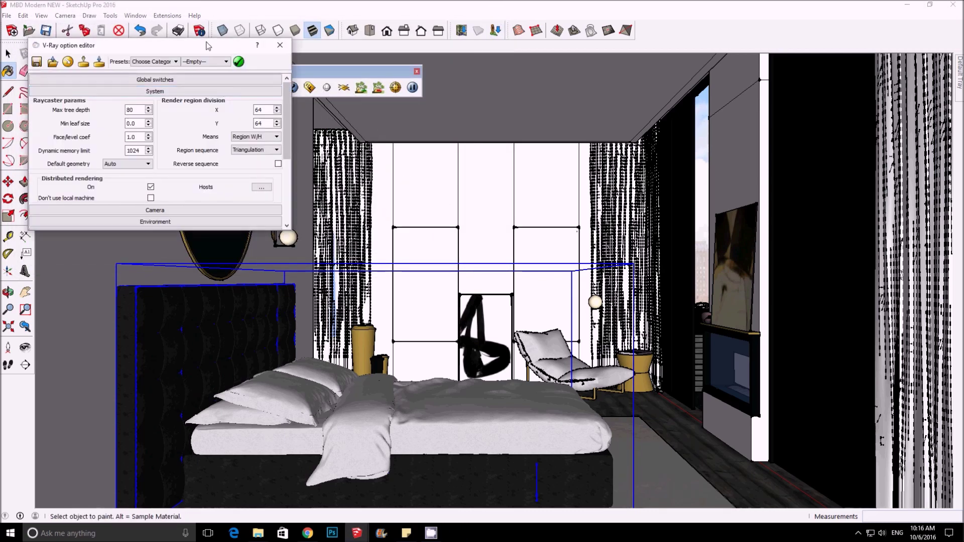
# Step: Toggle System > Distributed rendering off and back on, then bring up the Hosts list
pyautogui.moveTo(207, 45); pyautogui.dragTo(569, 80)
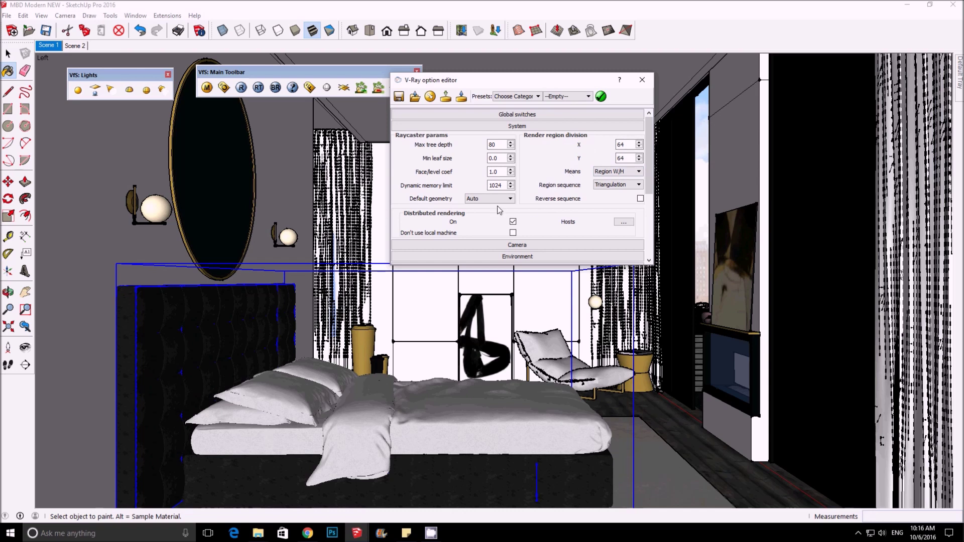
pyautogui.click(513, 221)
pyautogui.click(513, 222)
pyautogui.click(624, 223)
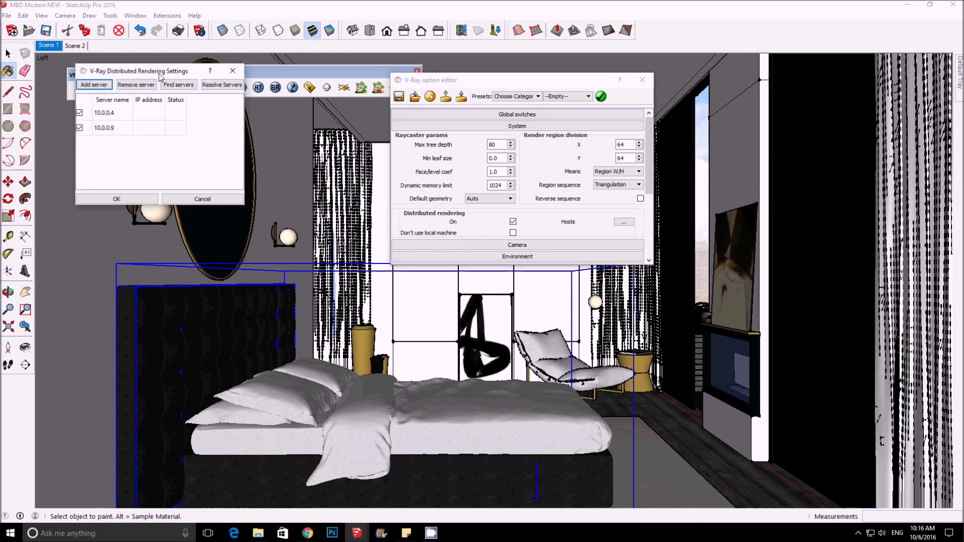
# Step: Remove the existing render hosts 10.0.0.4 and 10.0.0.9
pyautogui.moveTo(160, 72); pyautogui.dragTo(273, 78)
pyautogui.click(226, 118)
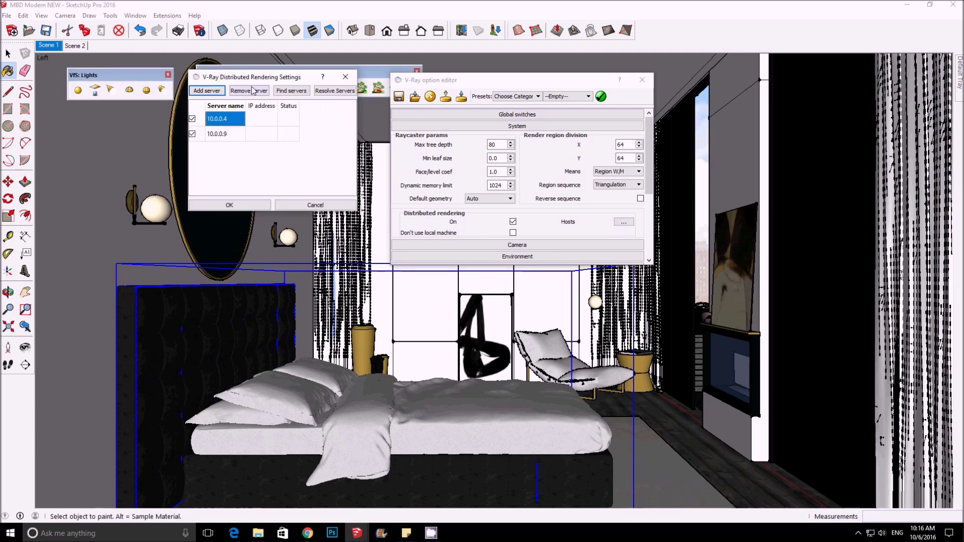
pyautogui.click(249, 91)
pyautogui.click(223, 120)
pyautogui.click(248, 92)
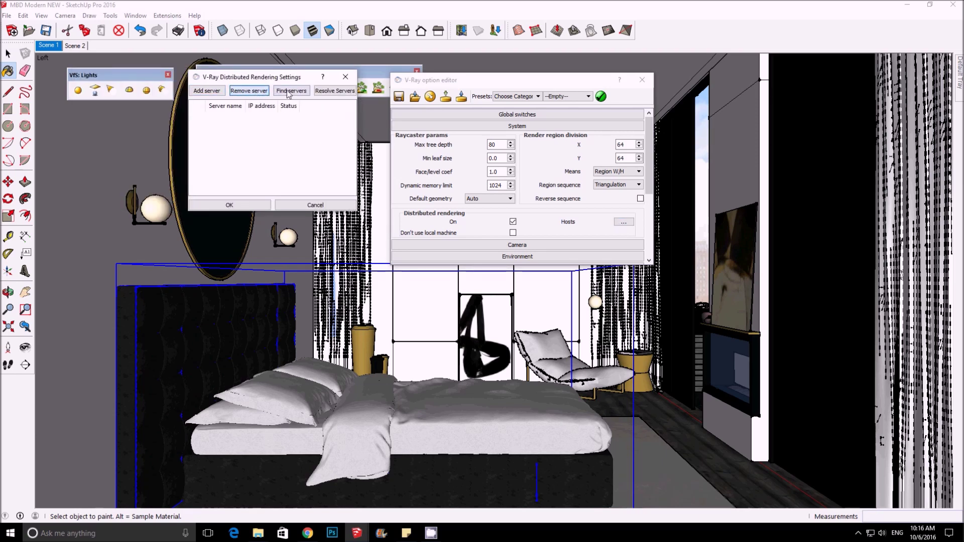
pyautogui.click(291, 91)
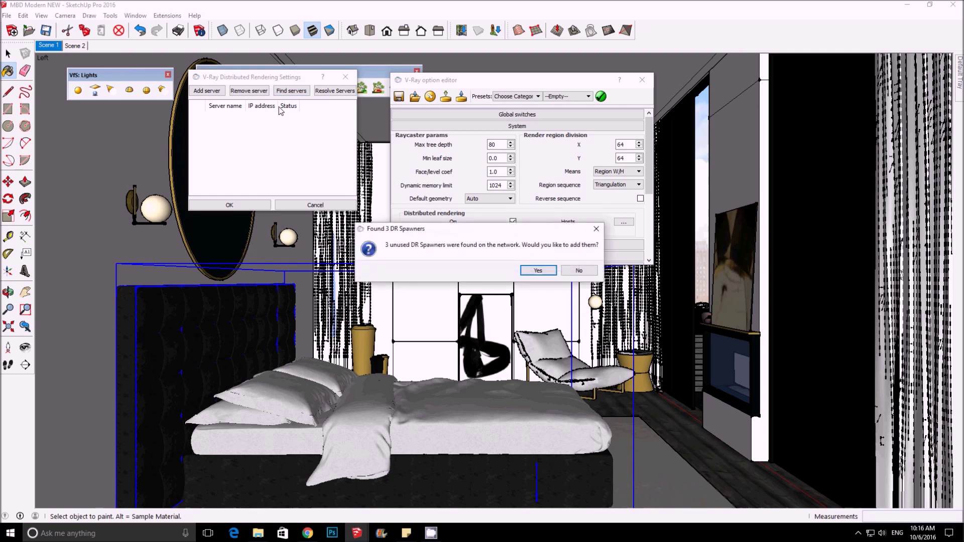
# Step: Add the found spawners 10.0.0.4, 10.0.0.9 and 10.0.0.11, enable all three, and confirm
pyautogui.click(537, 273)
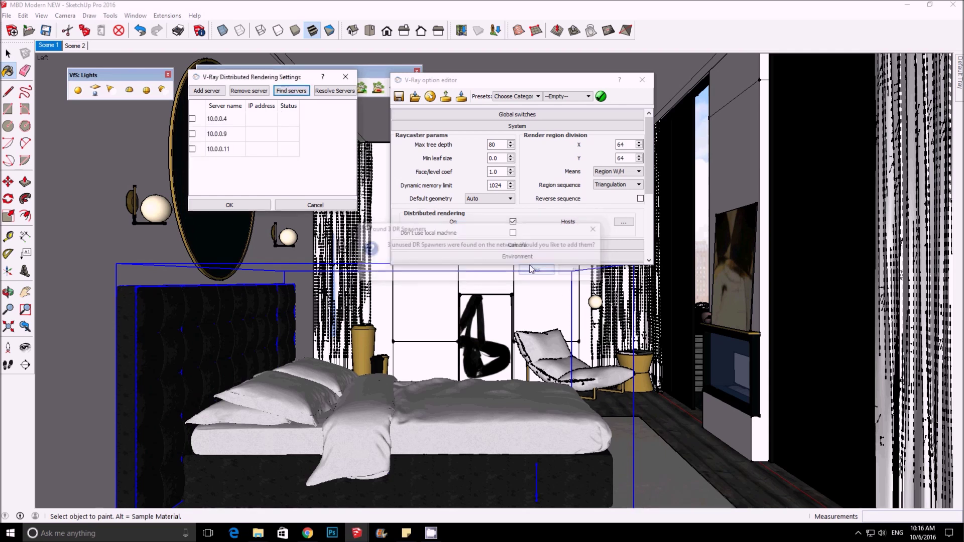
pyautogui.click(192, 120)
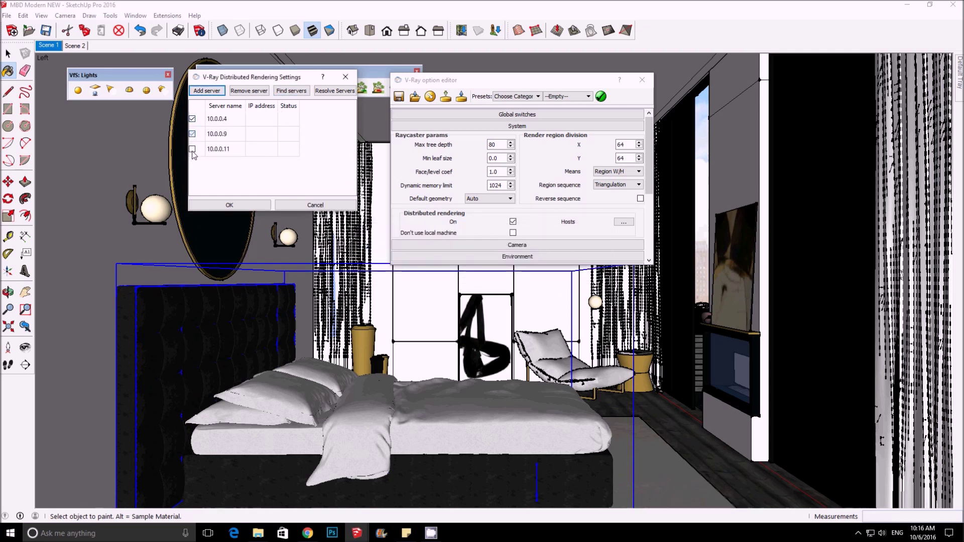
pyautogui.click(192, 149)
pyautogui.click(229, 205)
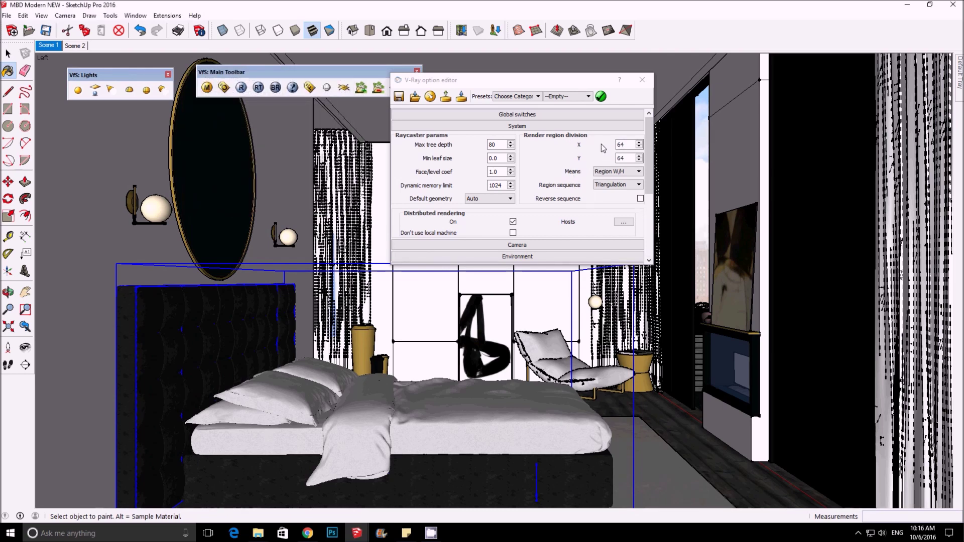
# Step: Close the V-Ray option editor and start the bedroom render from the VfS Main Toolbar
pyautogui.click(642, 81)
pyautogui.click(241, 87)
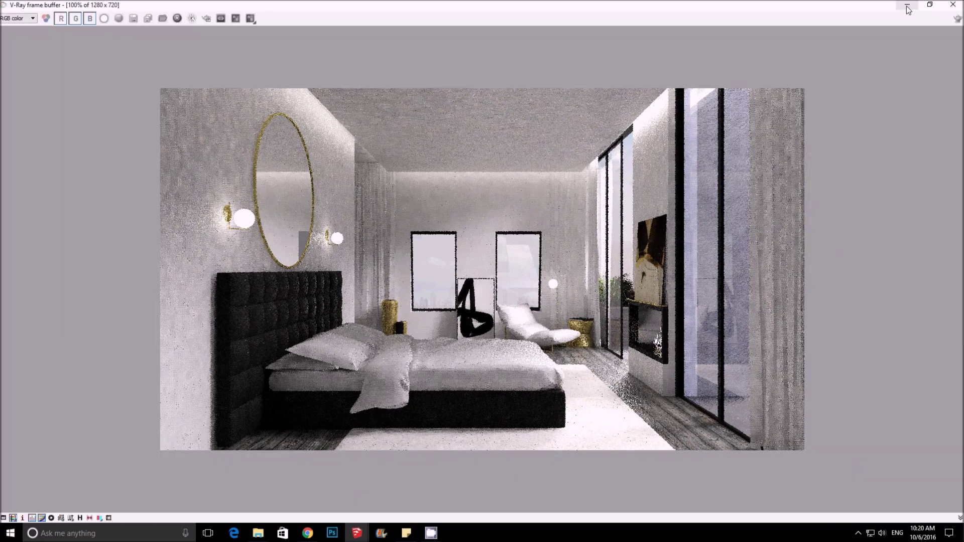
# Step: Restore down the V-Ray frame buffer and enlarge the V-Ray progress window
pyautogui.click(908, 10)
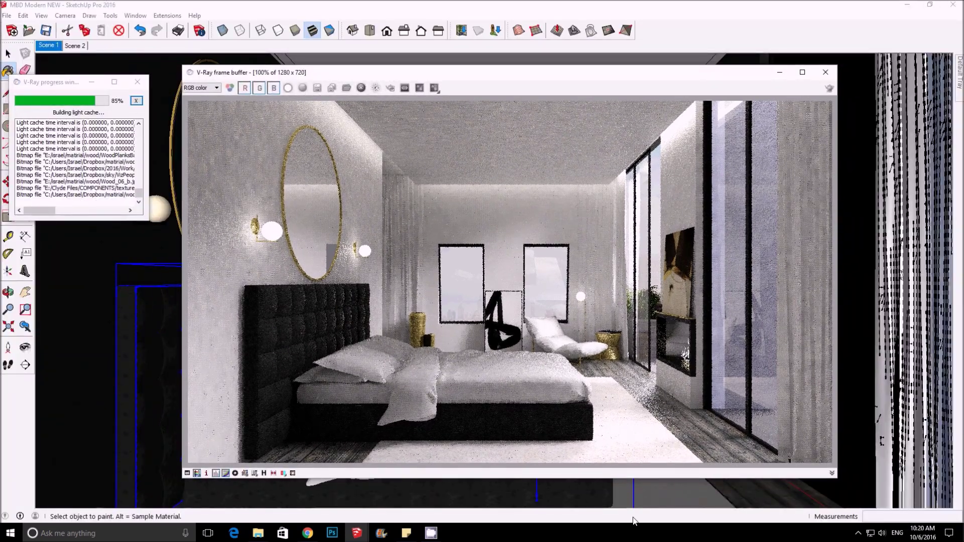
pyautogui.moveTo(150, 219); pyautogui.dragTo(157, 254)
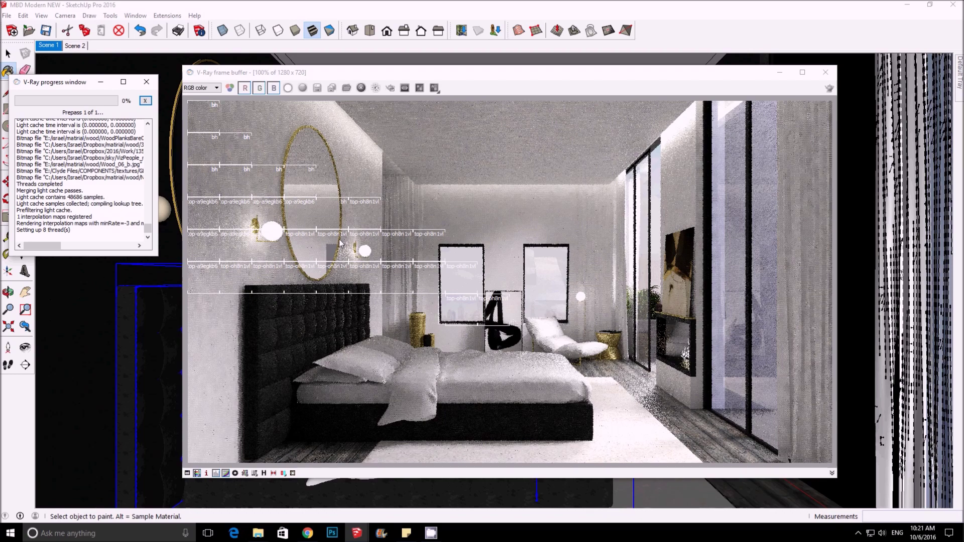
pyautogui.scroll(1, 306, 238)
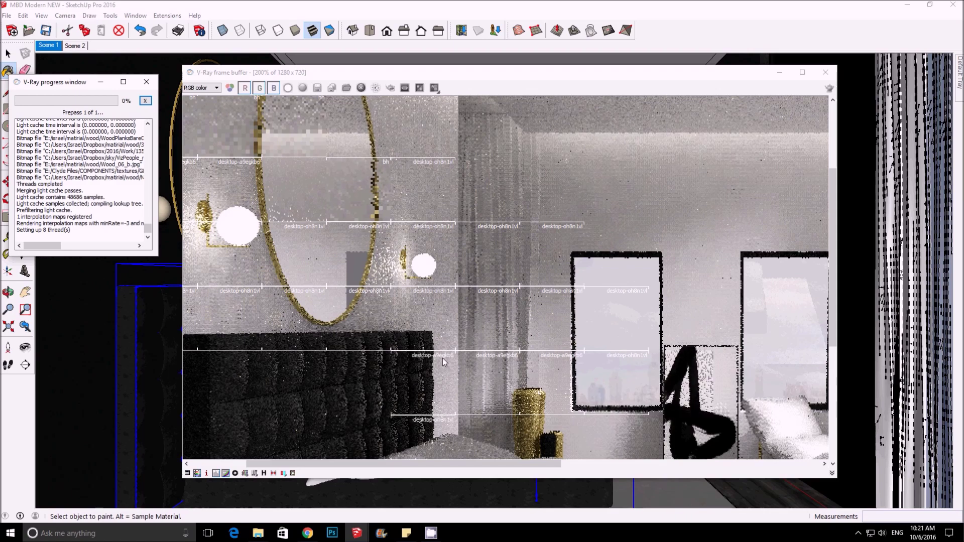
pyautogui.scroll(-1, 439, 358)
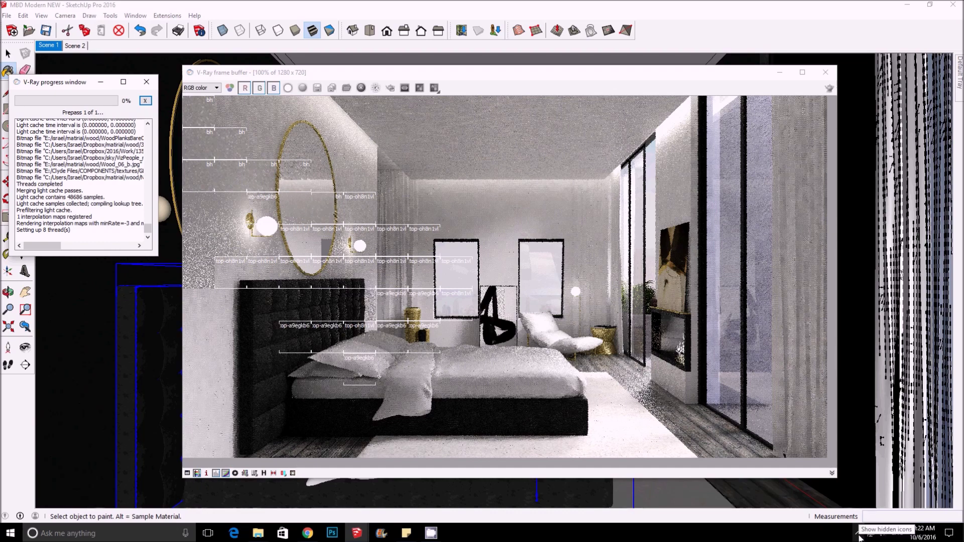
# Step: Show the hidden system tray icons from the taskbar chevron
pyautogui.click(860, 536)
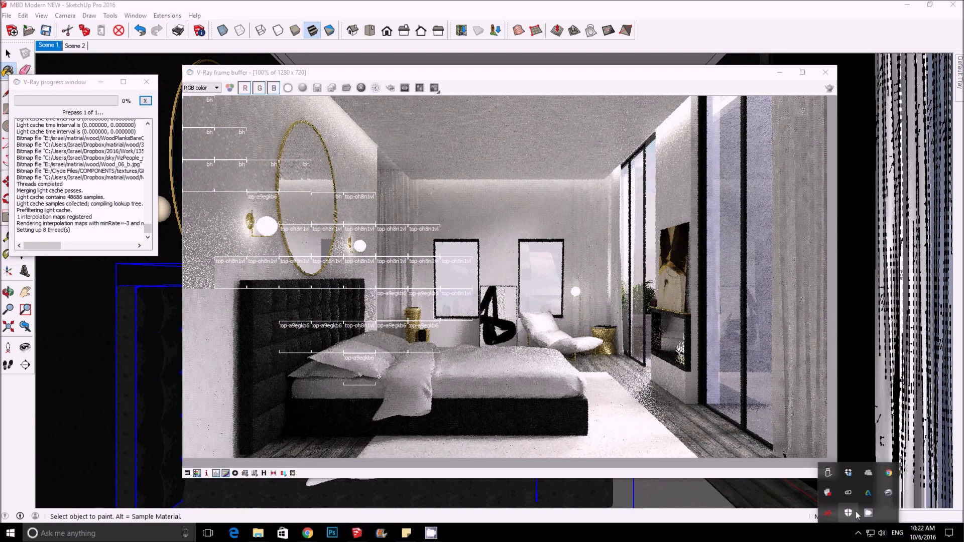